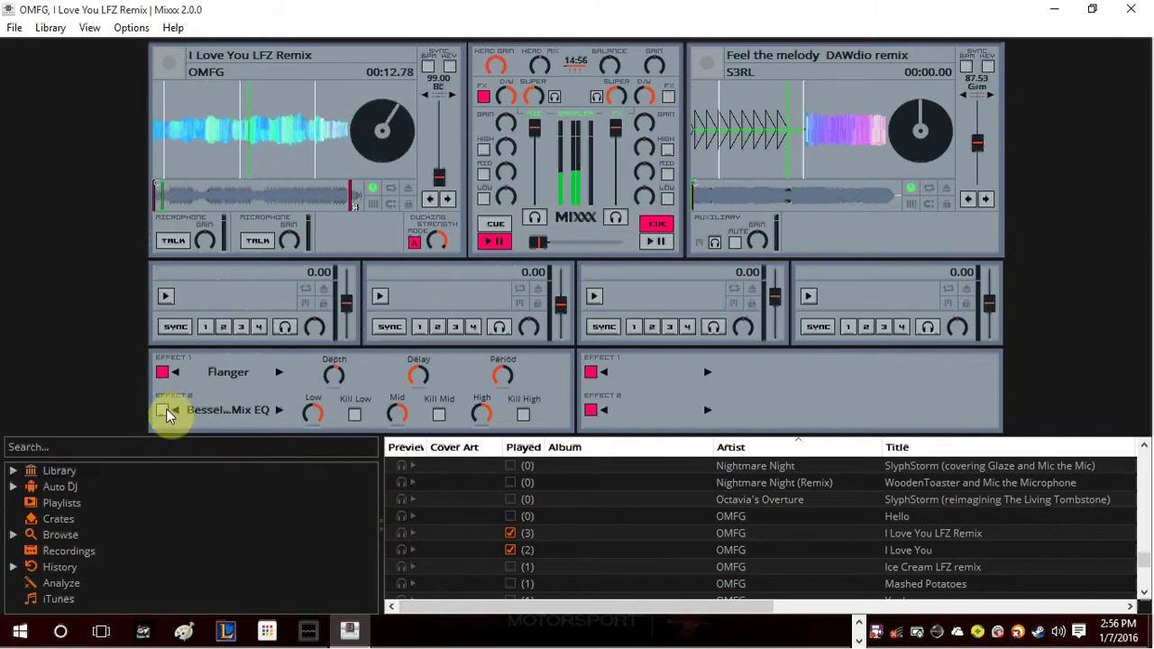
- Enable the Bessel Mix EQ effect and switch the Flanger effect off and back on
{"action": "left_click", "coordinate": [162, 409]}
{"action": "left_click", "coordinate": [164, 371]}
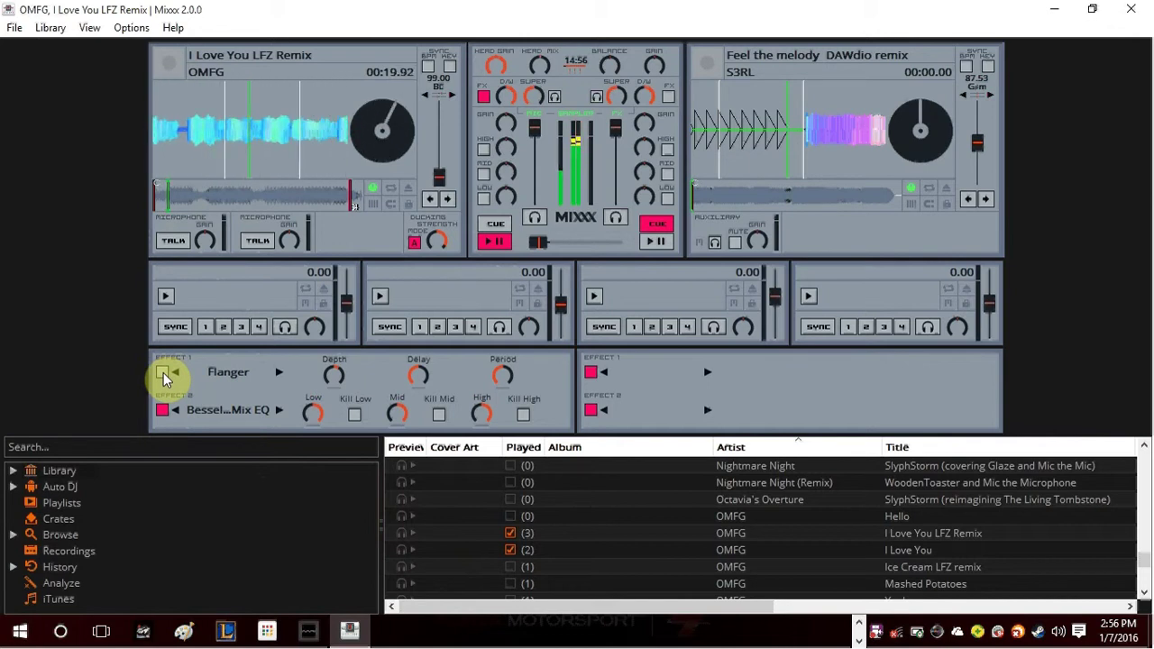
{"action": "left_click", "coordinate": [164, 372]}
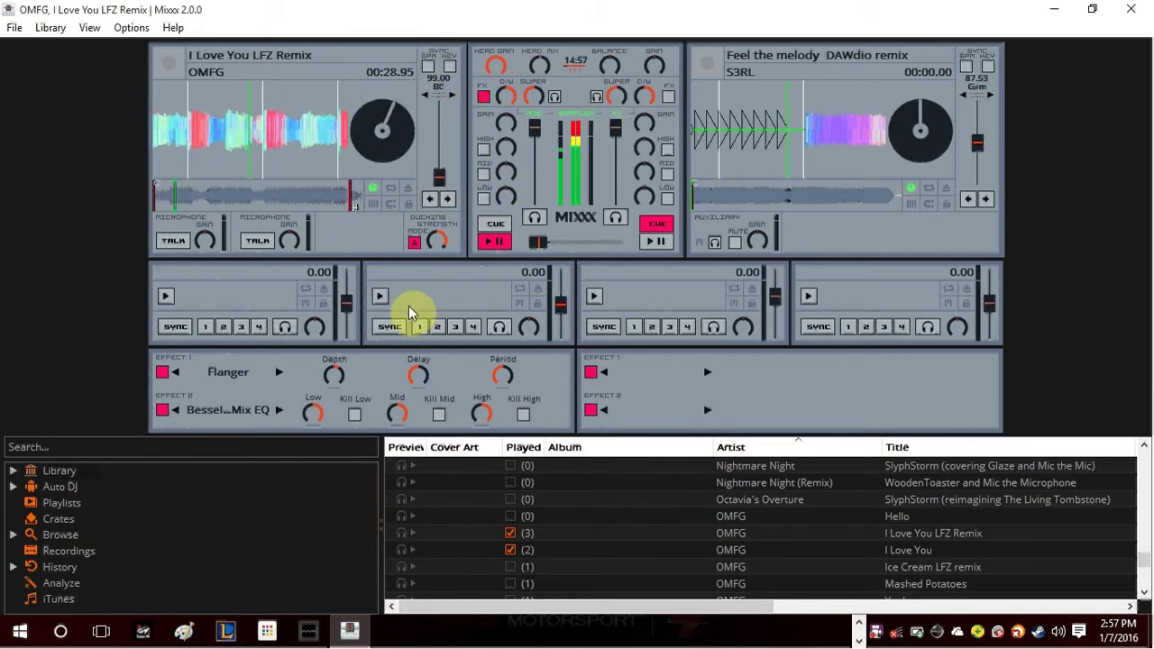
- Enable the key lock on all four samplers
{"action": "left_click", "coordinate": [327, 305]}
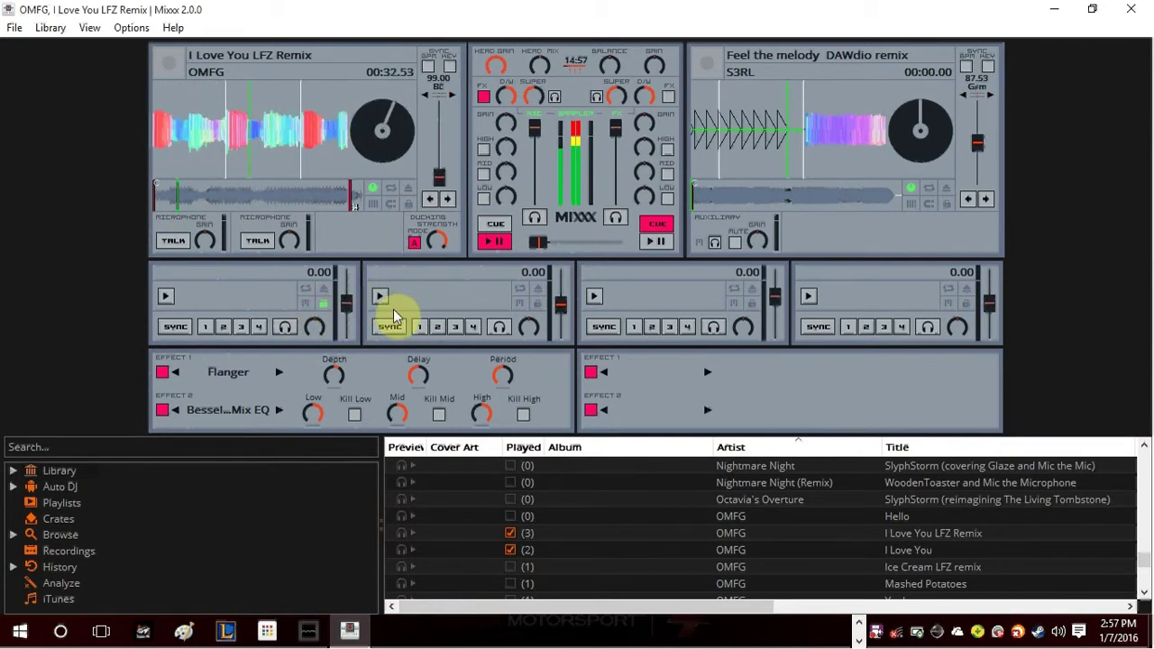
{"action": "left_click", "coordinate": [537, 304]}
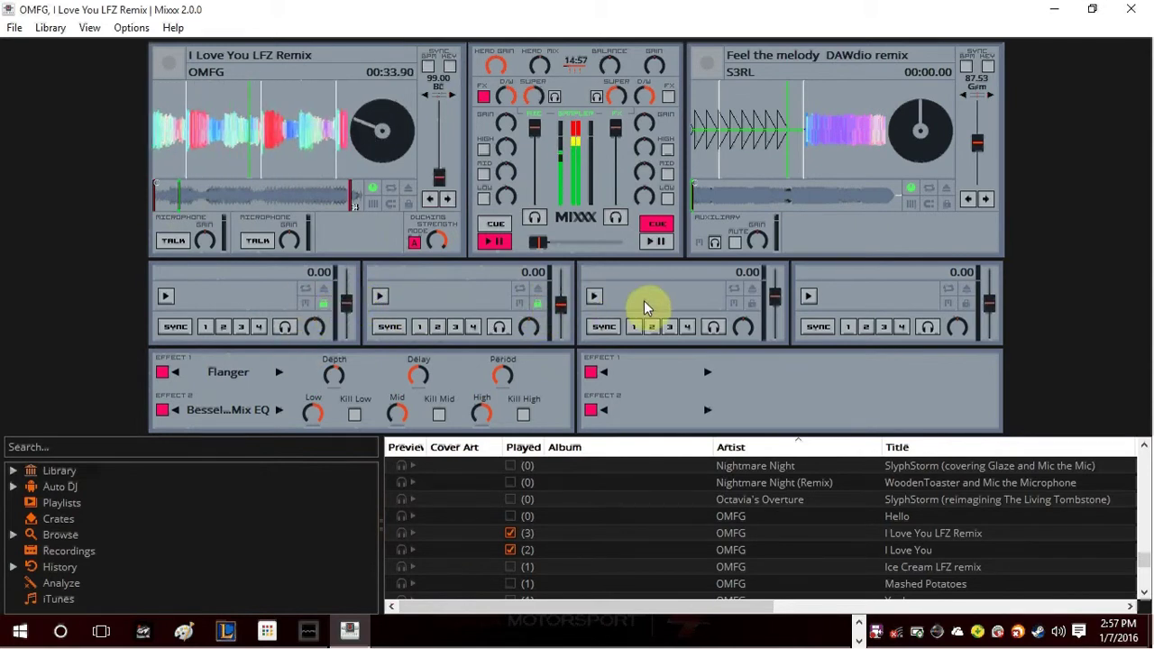
{"action": "left_click", "coordinate": [749, 303]}
{"action": "left_click", "coordinate": [966, 304]}
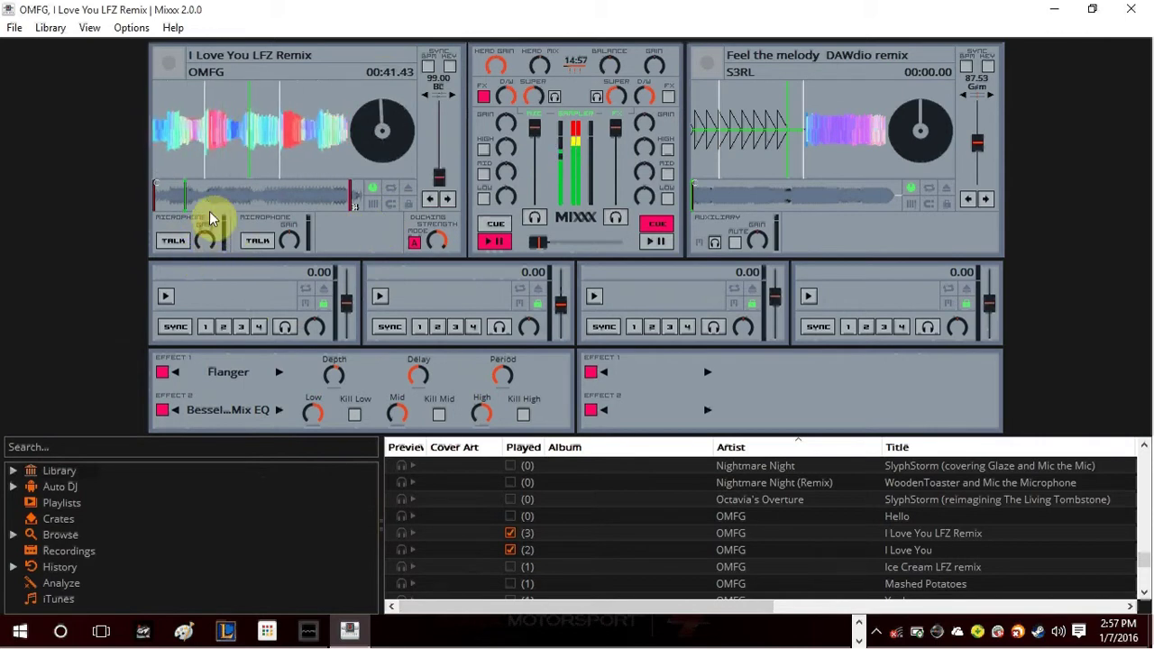
{"action": "left_click_drag", "start_coordinate": [209, 232], "coordinate": [209, 226]}
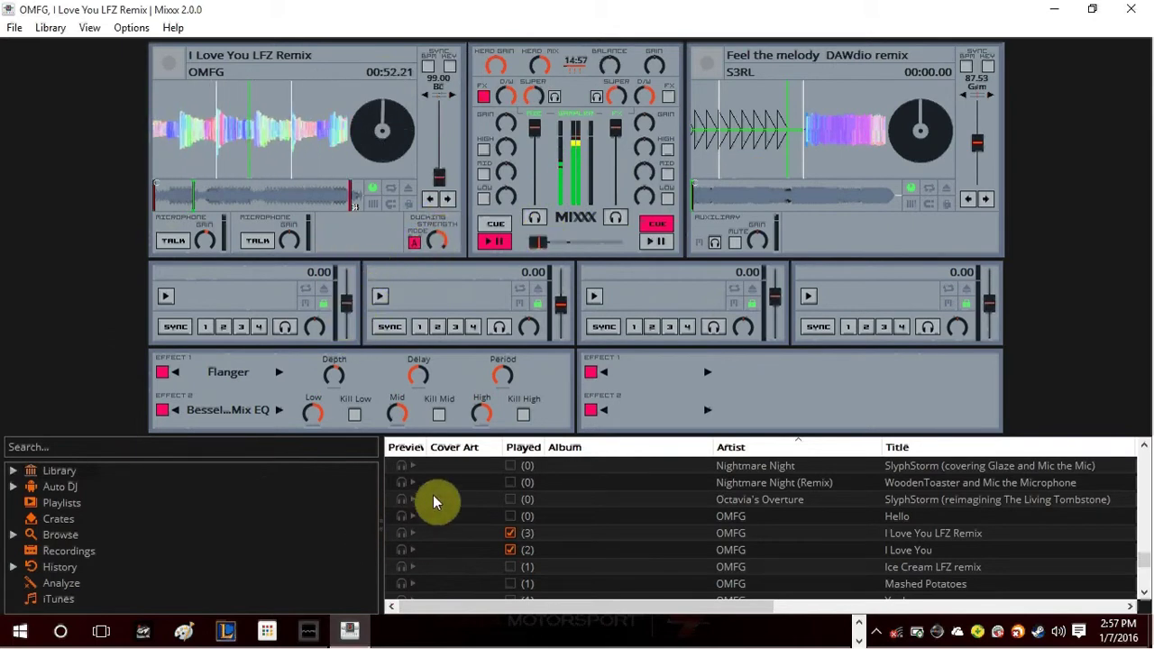
- Momentarily kill the low EQ on the deck playing I Love You LFZ Remix, and toggle the Flanger effect off and back on
{"action": "left_click", "coordinate": [484, 197]}
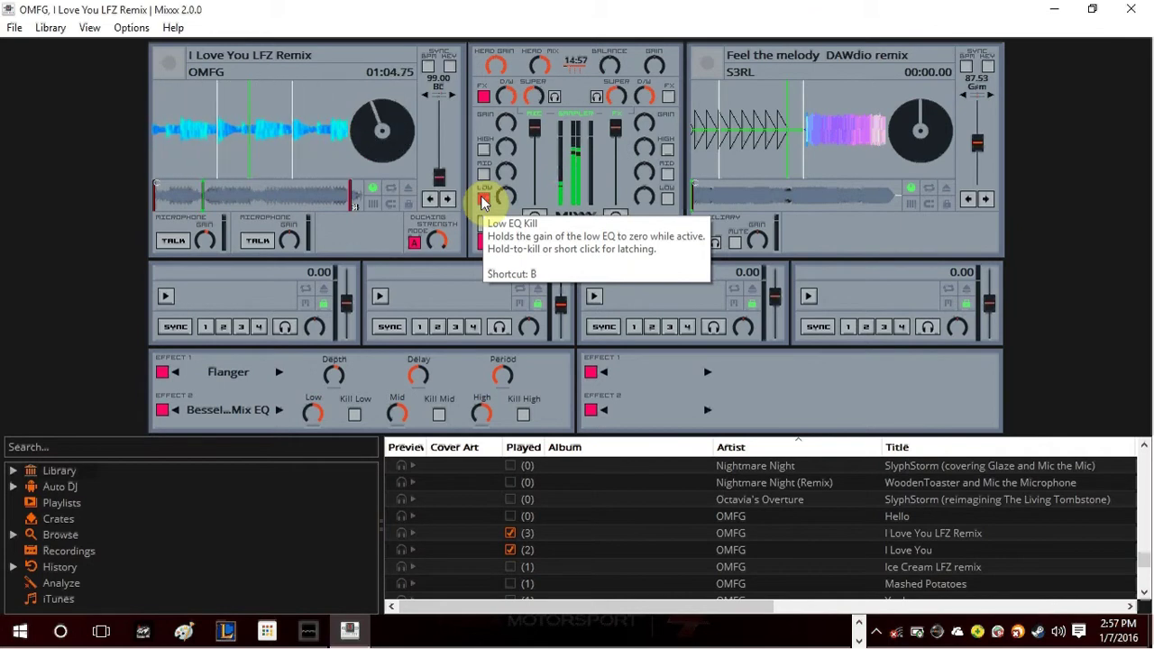
{"action": "left_click", "coordinate": [483, 200]}
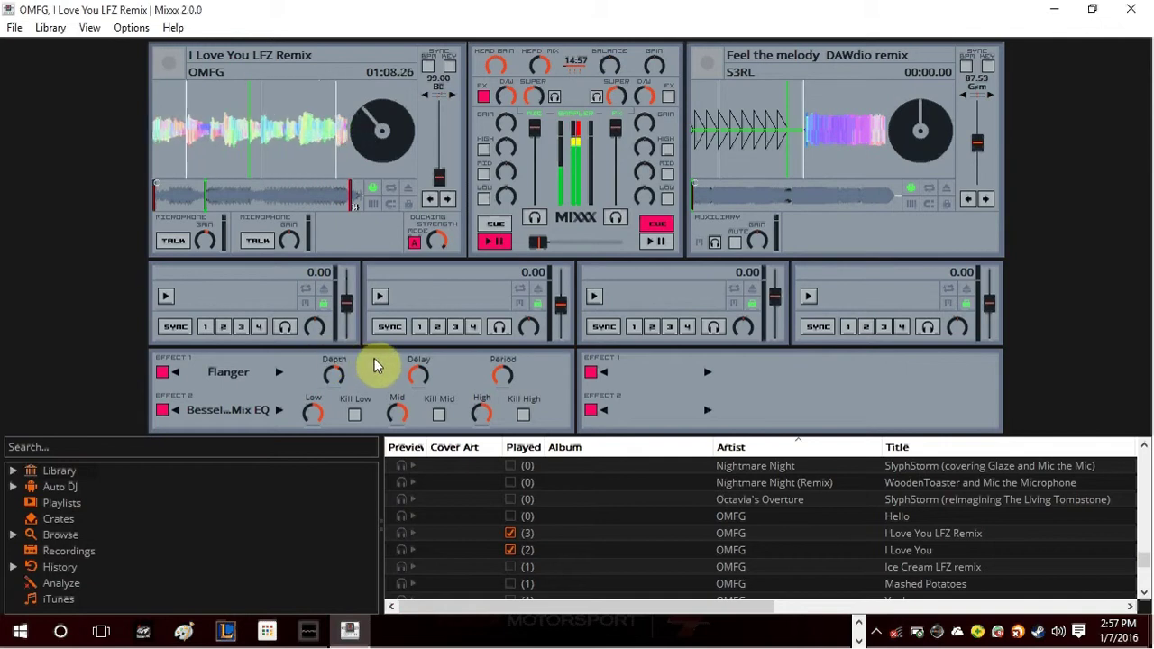
{"action": "left_click", "coordinate": [161, 372]}
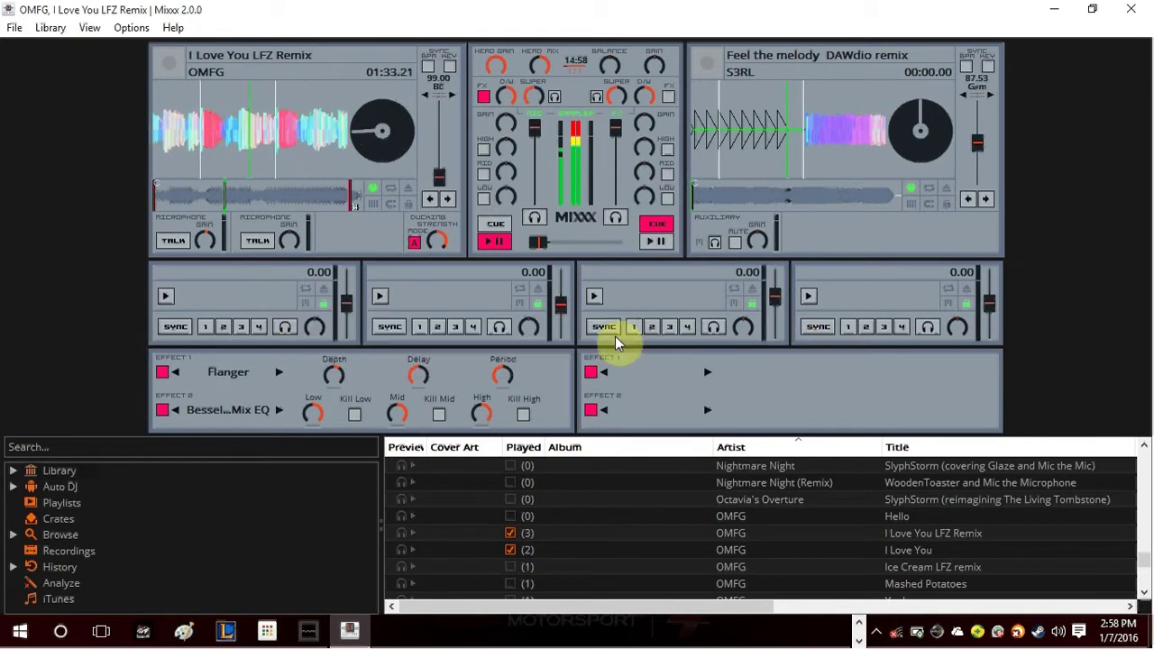
- Clear the played mark of I Love You LFZ Remix in the track list
{"action": "left_click", "coordinate": [511, 534]}
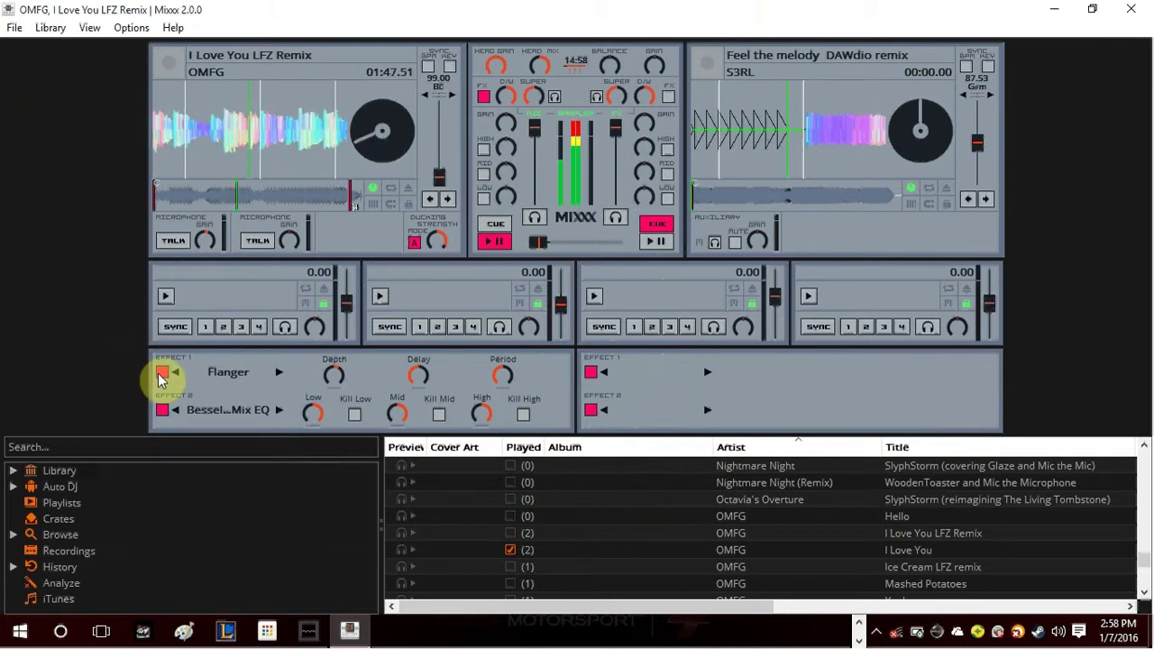
- With Flanger off, briefly kill the playing deck's low EQ, restore it, and switch Flanger back on
{"action": "left_click", "coordinate": [488, 201]}
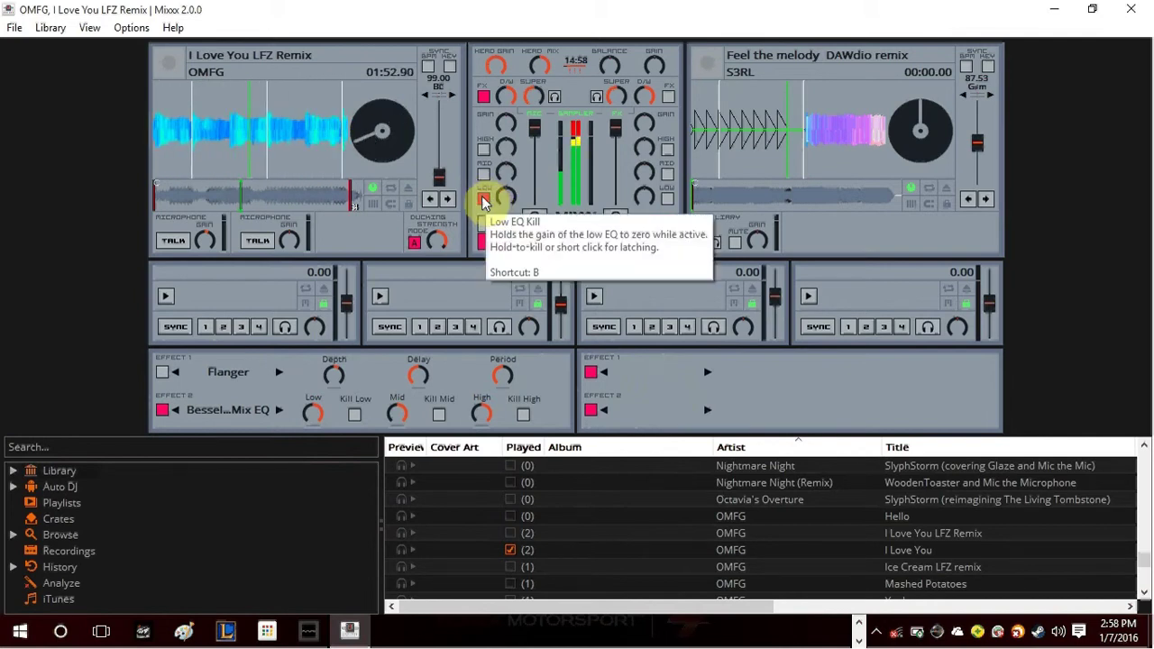
{"action": "left_click", "coordinate": [485, 200]}
{"action": "left_click", "coordinate": [165, 369]}
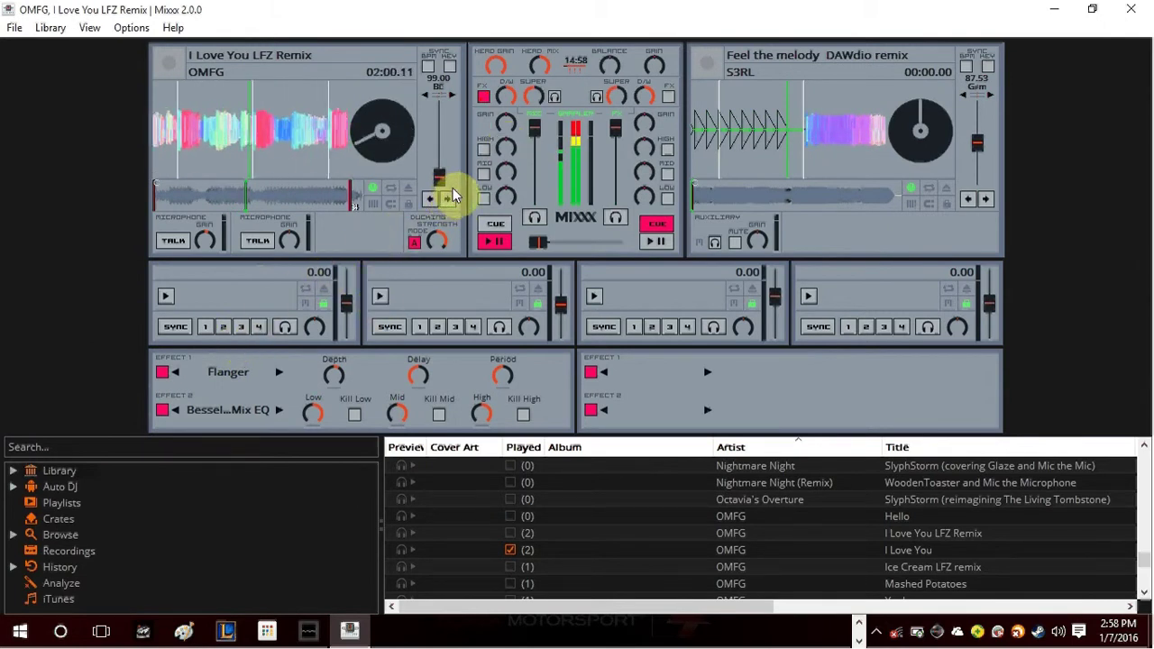
- Momentarily kill the playing deck's high EQ and low EQ in turn, and switch Flanger off and on again
{"action": "left_click", "coordinate": [484, 149]}
{"action": "left_click", "coordinate": [482, 150]}
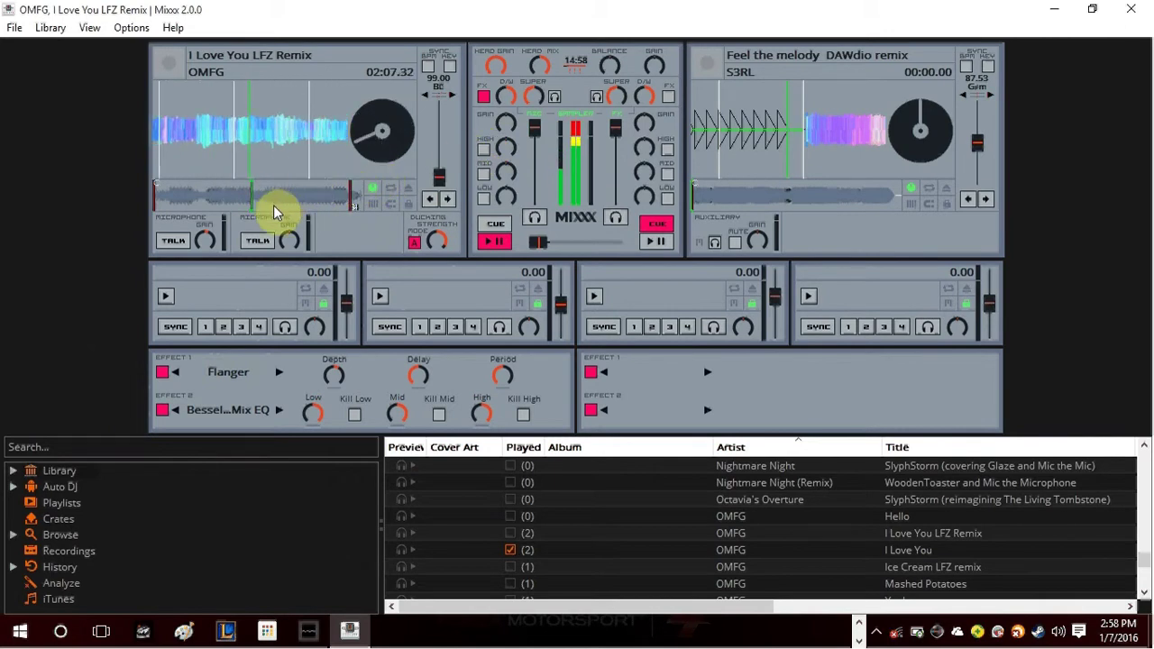
{"action": "left_click", "coordinate": [483, 196]}
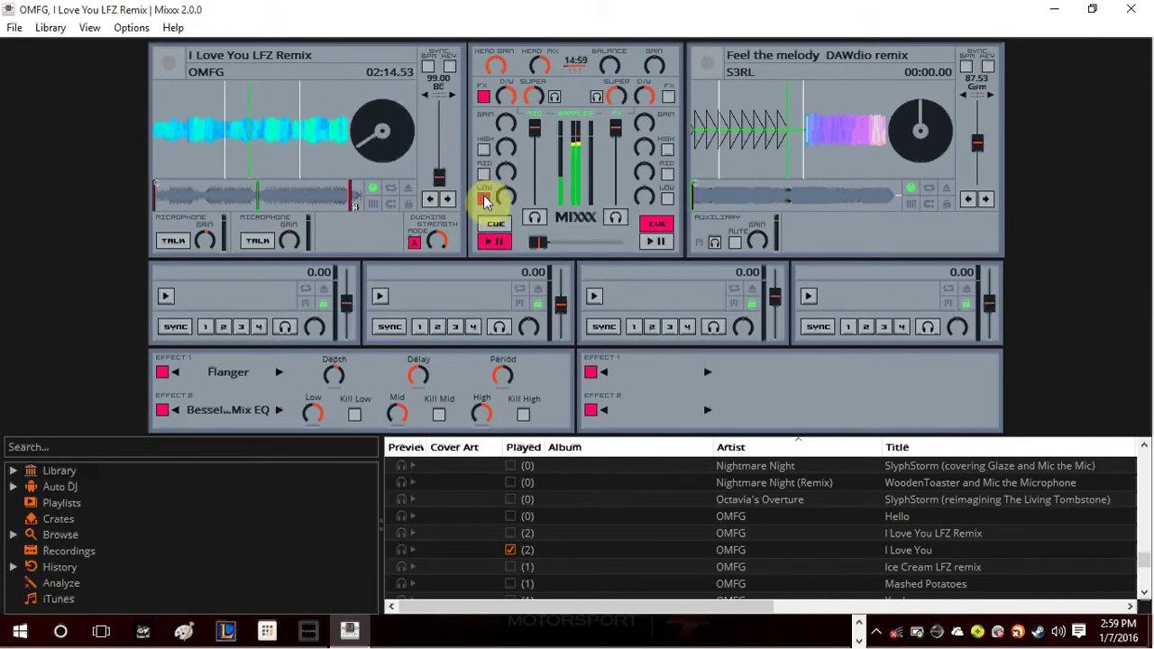
{"action": "left_click", "coordinate": [483, 198]}
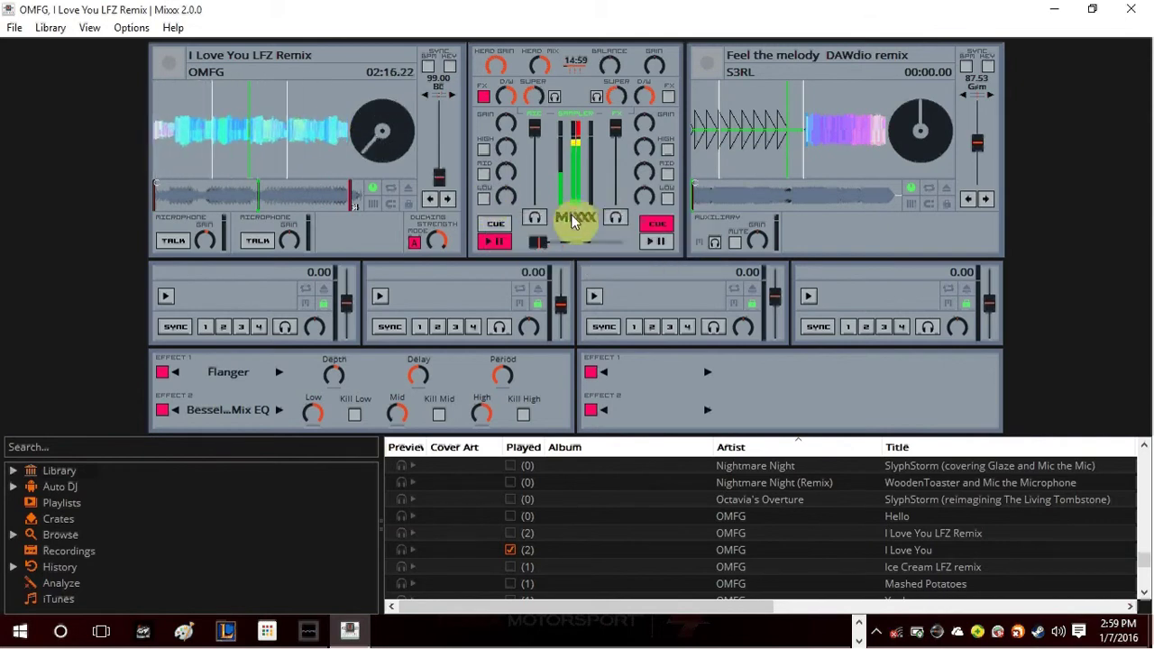
{"action": "left_click", "coordinate": [164, 370]}
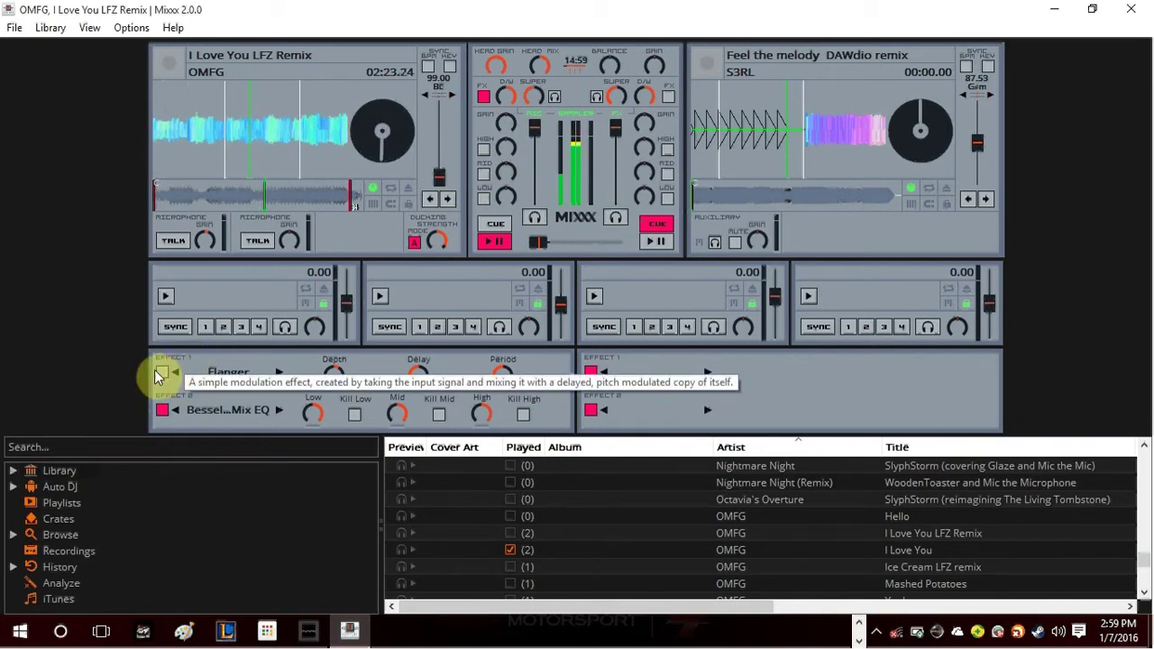
{"action": "left_click", "coordinate": [156, 371]}
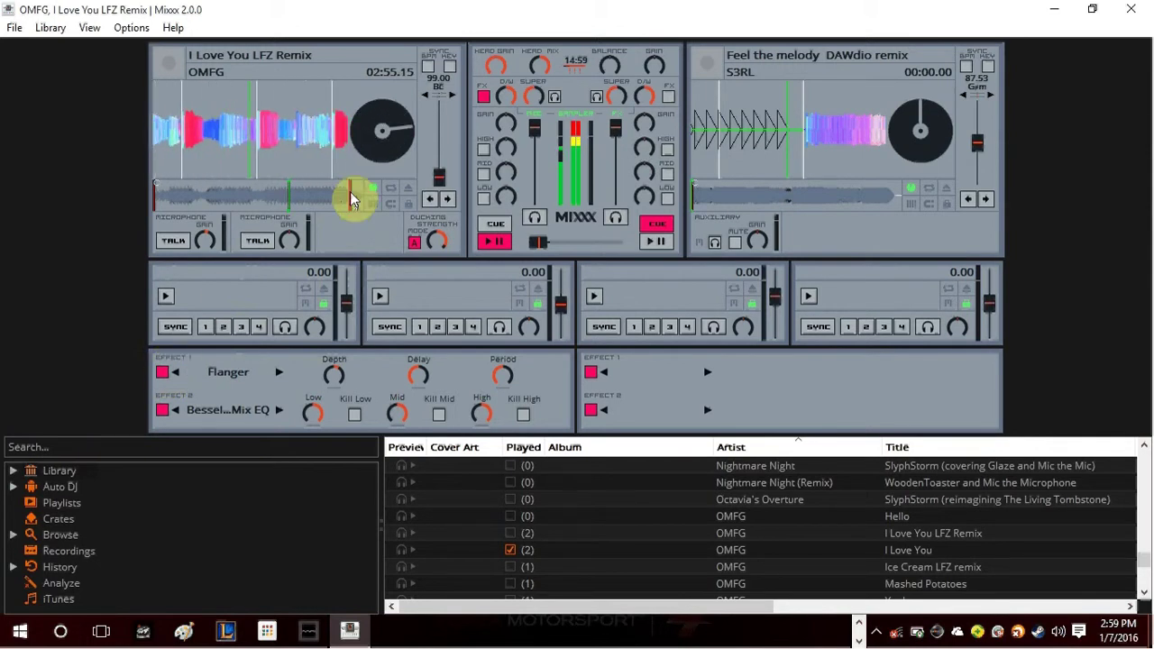
- Briefly cut the playing deck's low EQ and restore it, then do the same with its high EQ
{"action": "left_click", "coordinate": [485, 201]}
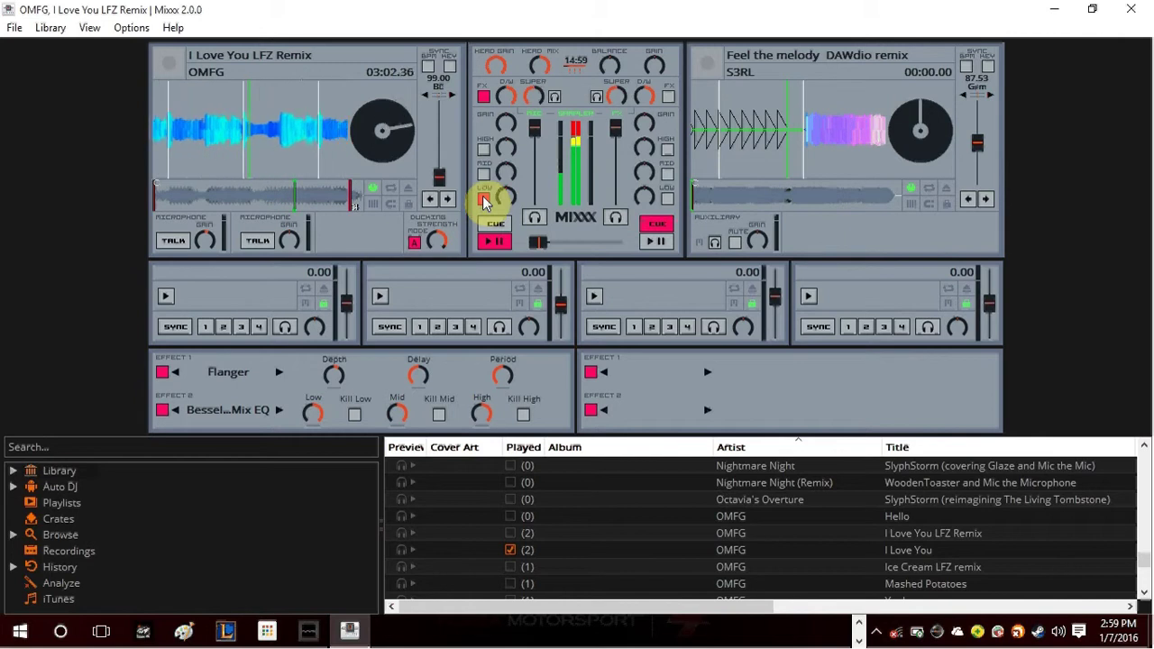
{"action": "left_click", "coordinate": [485, 200]}
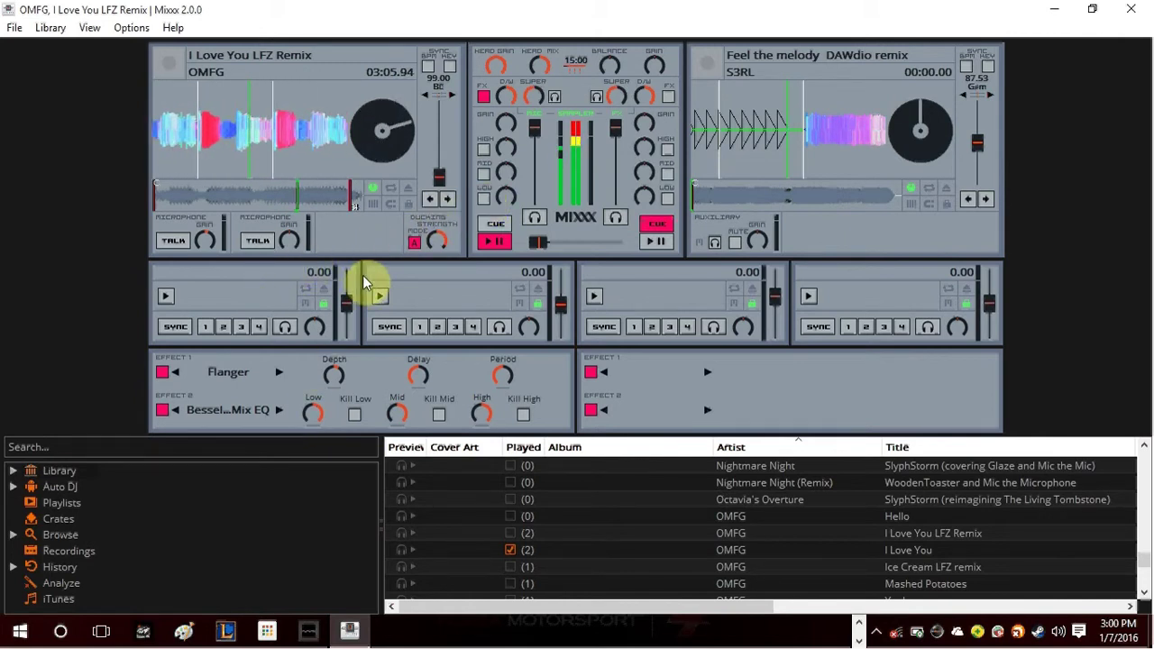
{"action": "left_click", "coordinate": [483, 151]}
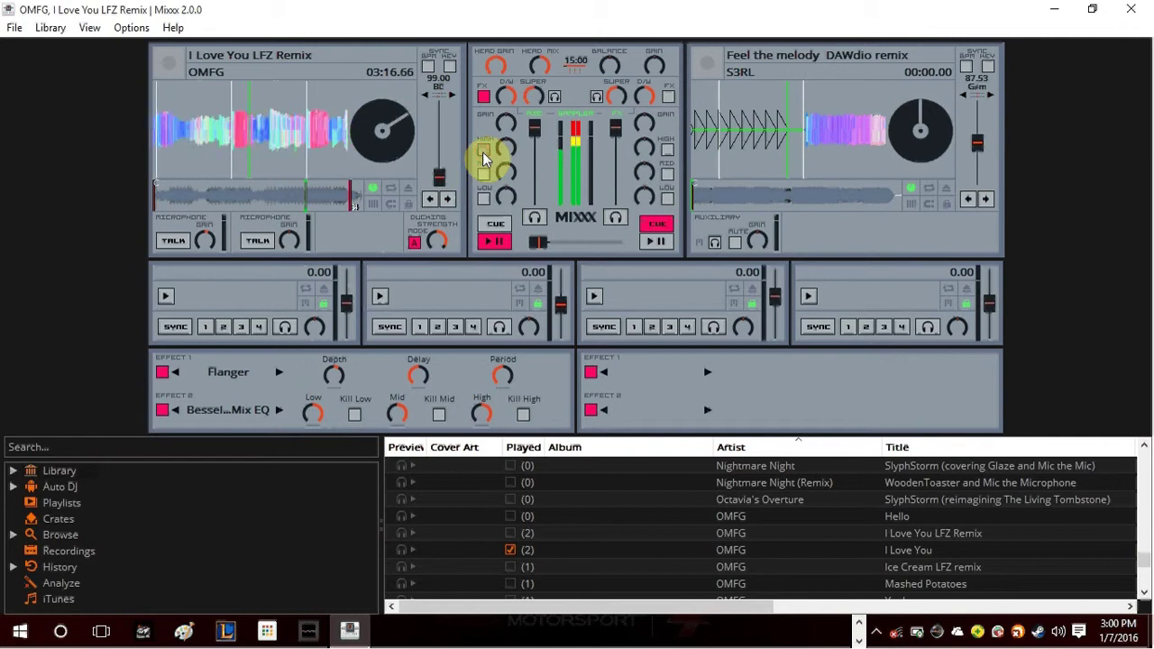
{"action": "left_click", "coordinate": [483, 151]}
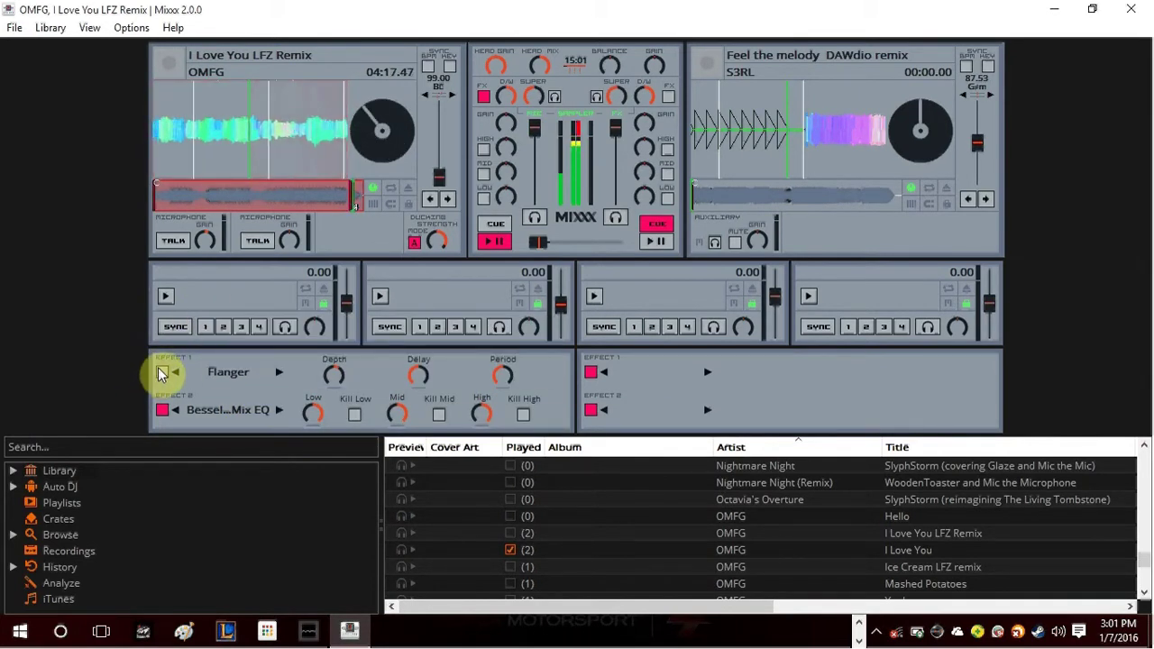
- Kill the low, mid and high EQ bands one after another at the track's end, then release the high EQ kill
{"action": "left_click", "coordinate": [484, 198]}
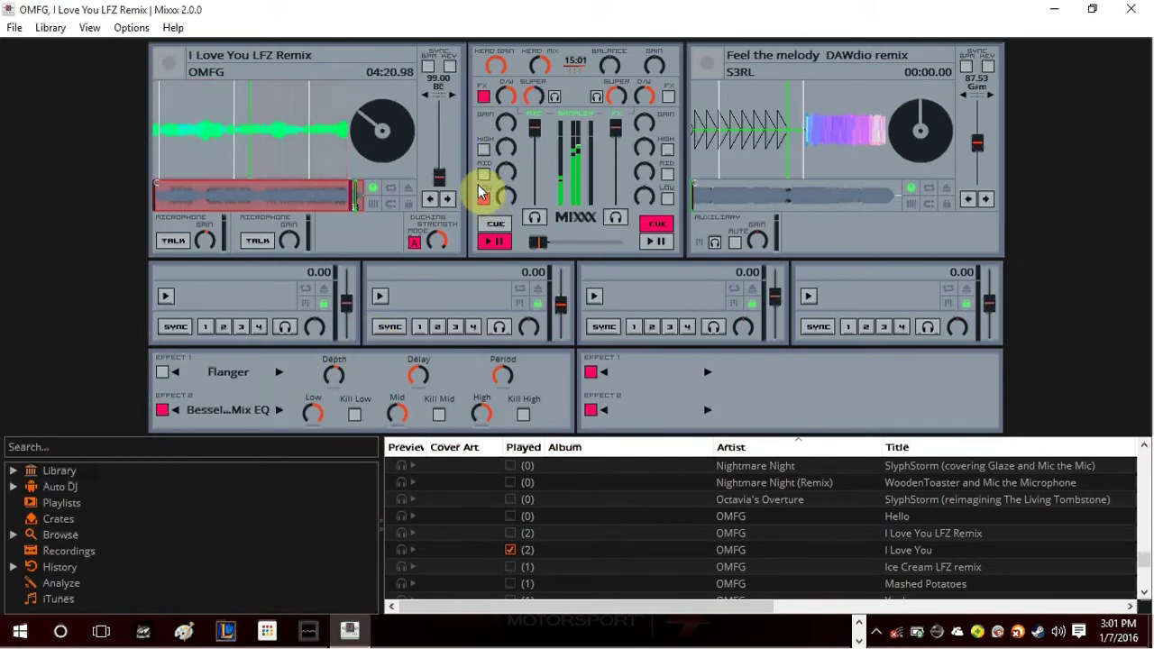
{"action": "left_click", "coordinate": [485, 175]}
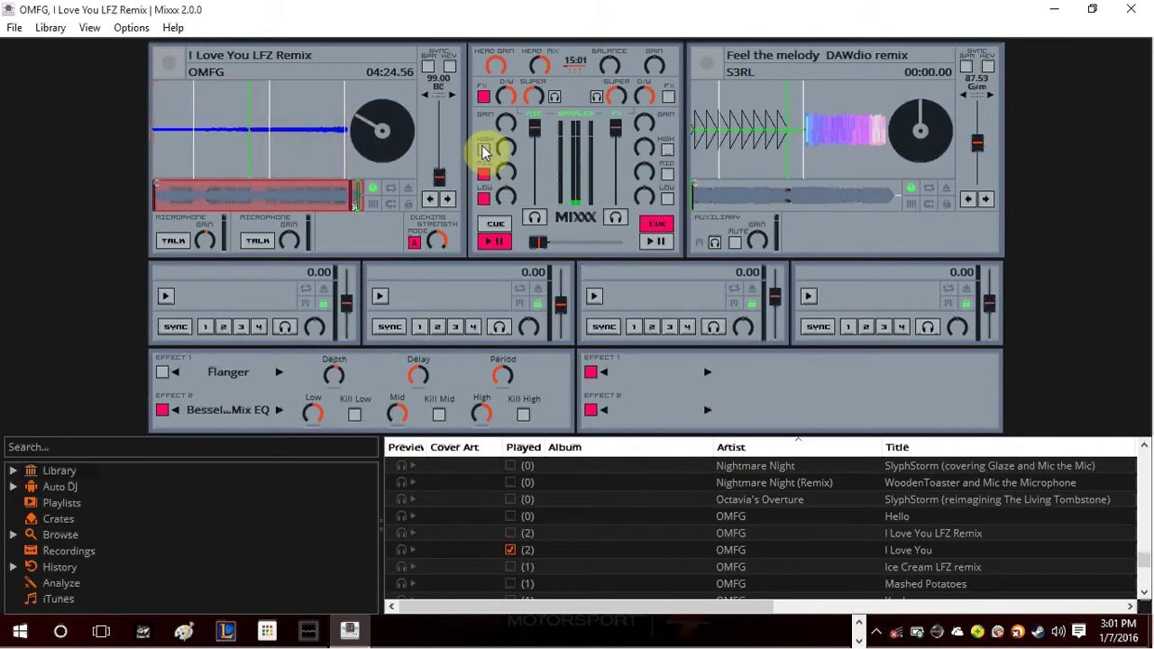
{"action": "left_click", "coordinate": [484, 150]}
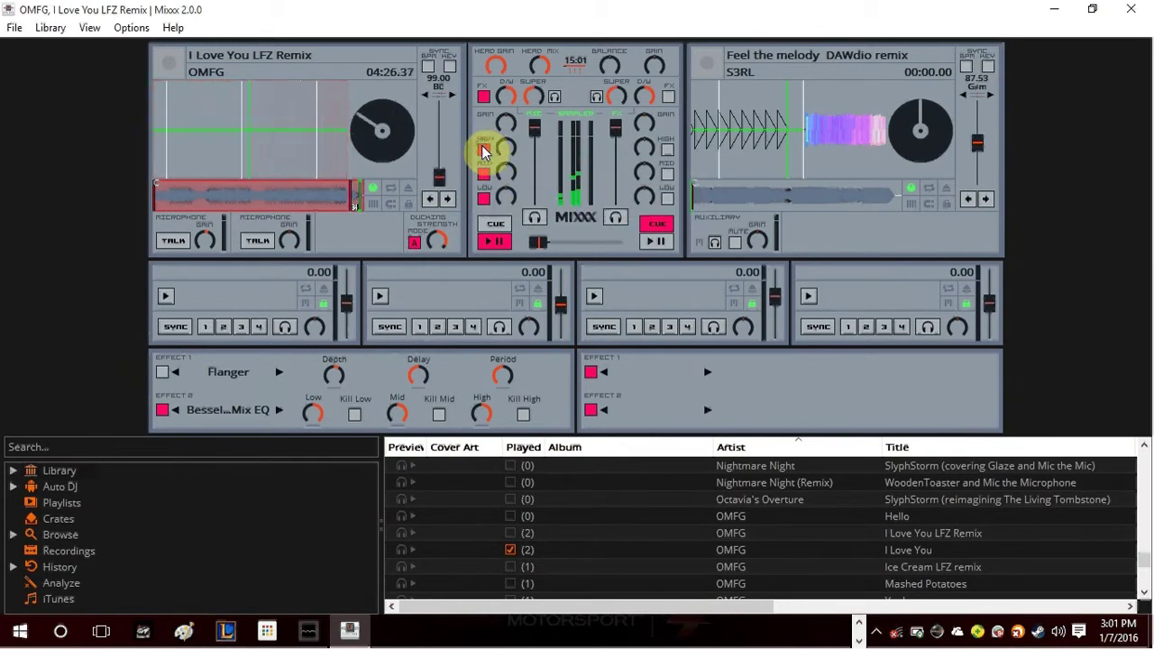
{"action": "left_click", "coordinate": [484, 151]}
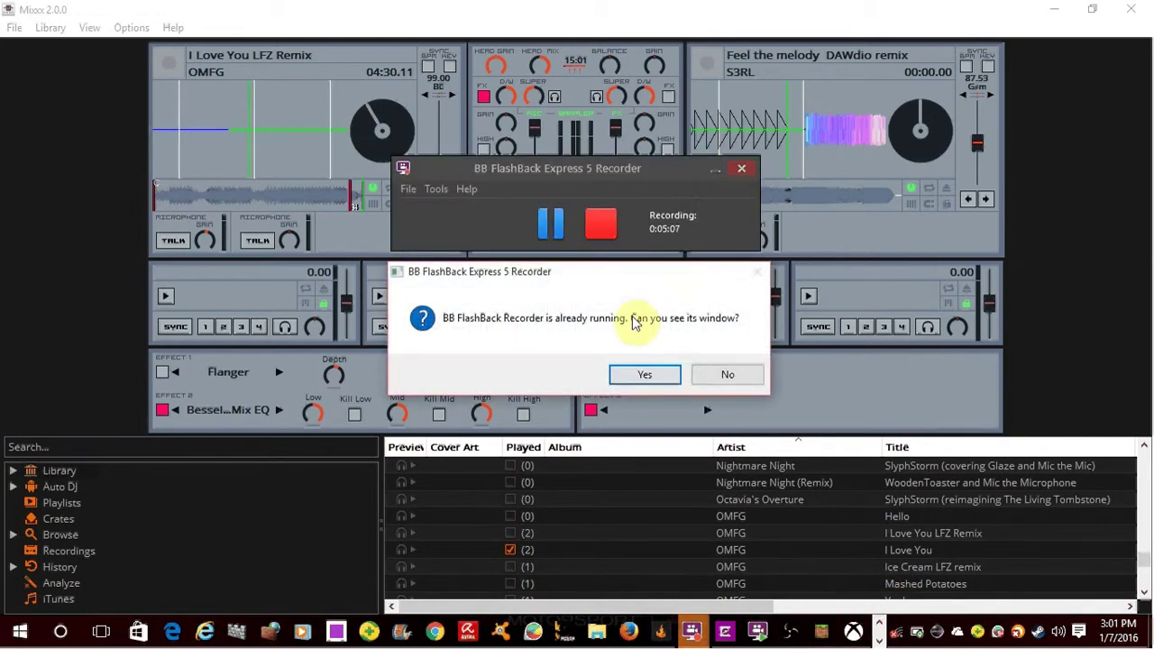
{"action": "left_click", "coordinate": [670, 376]}
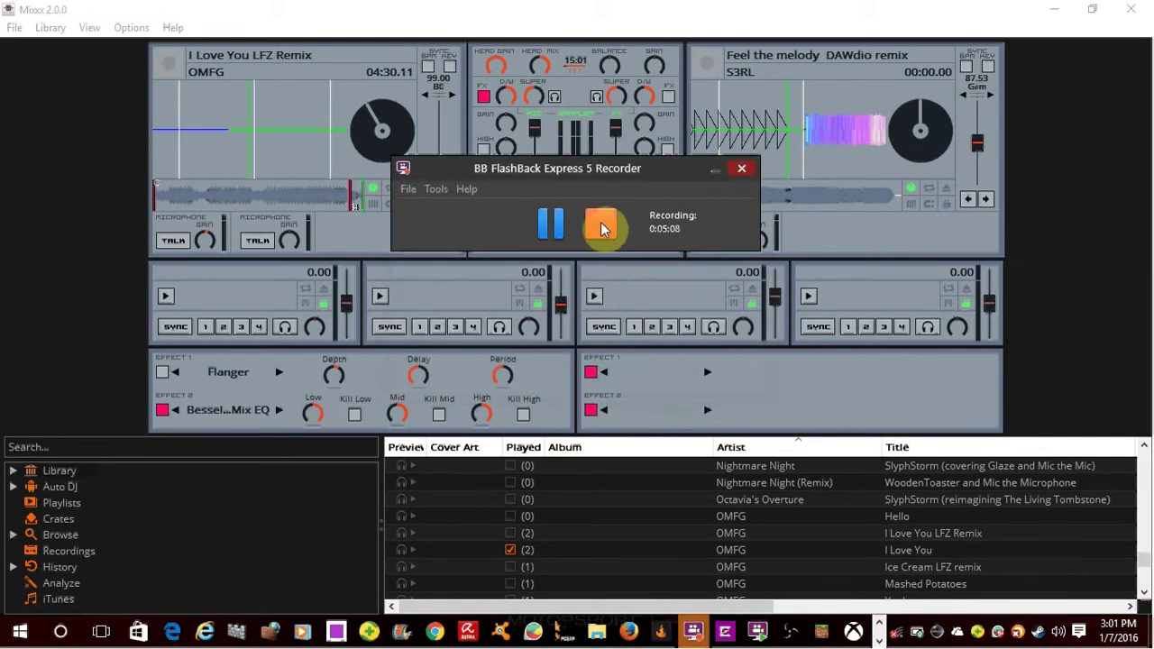